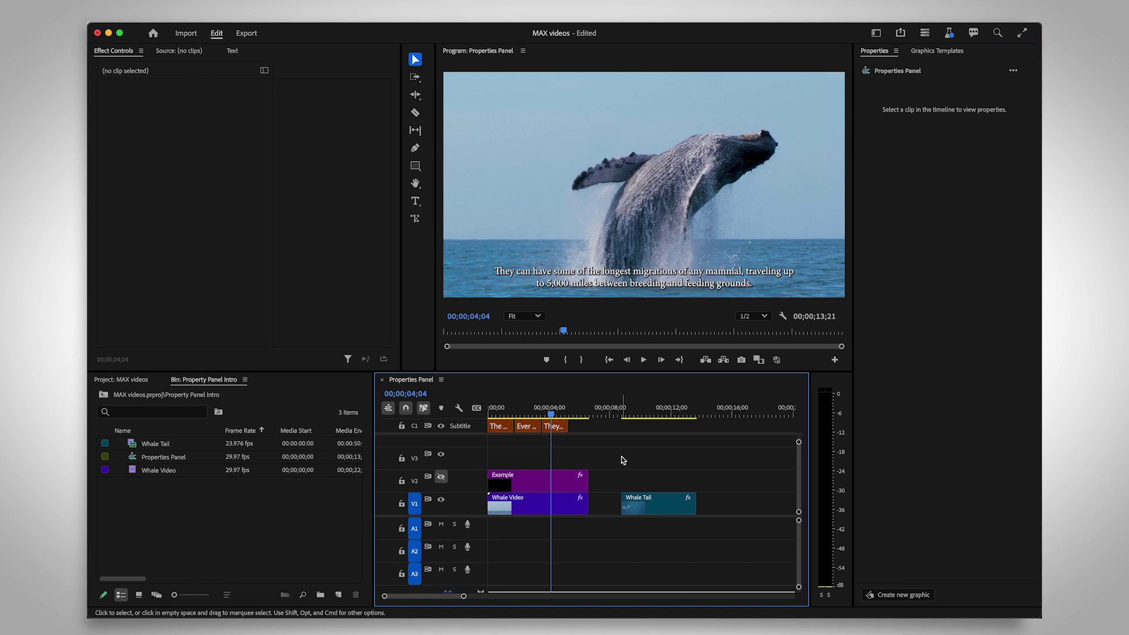
Select the Whale Video clip on V1 to show its transform and crop properties
left_click(566, 504)
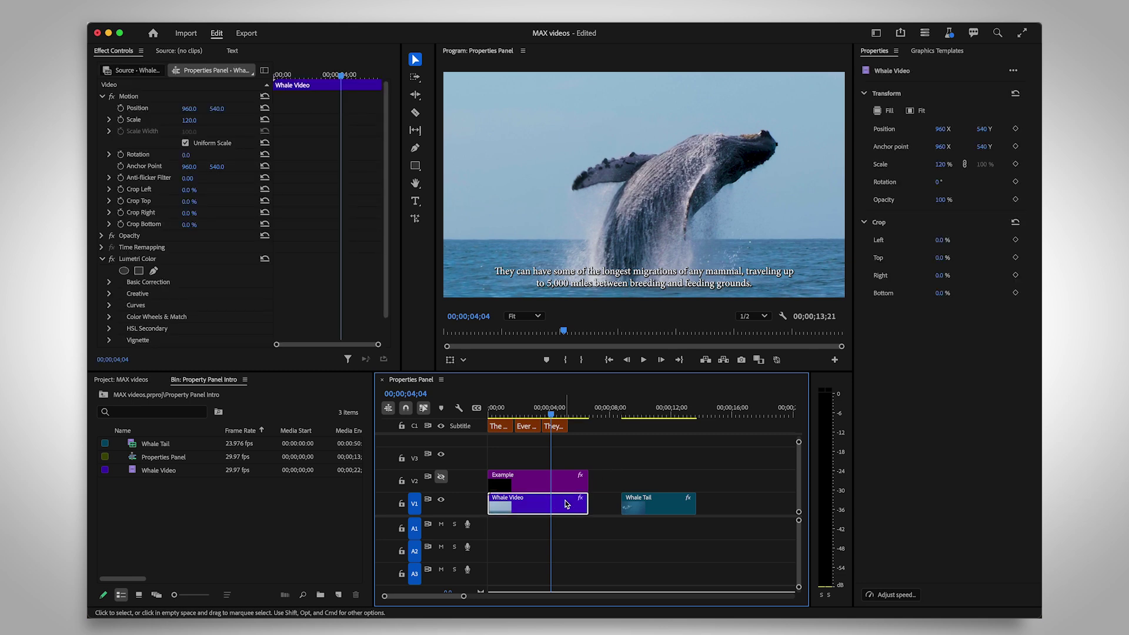
Hide the C1 subtitle track output and enable V2 output for the Example graphic
left_click(558, 430)
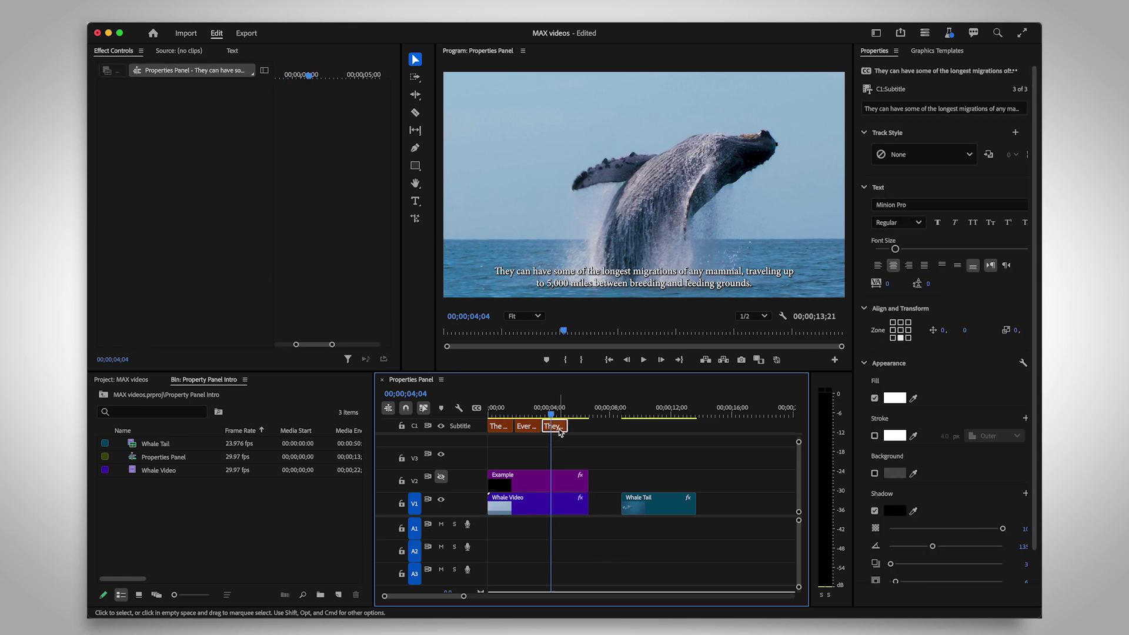
left_click(441, 426)
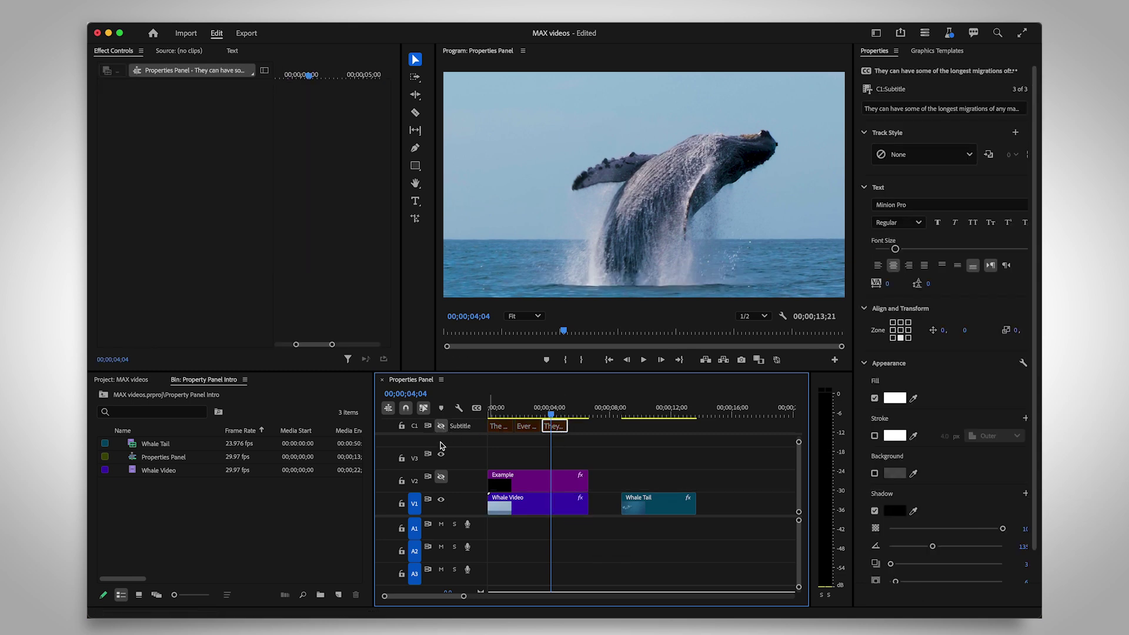
left_click(441, 476)
Select the Example graphic and Whale Video clips, then deselect all clips
left_click(523, 487)
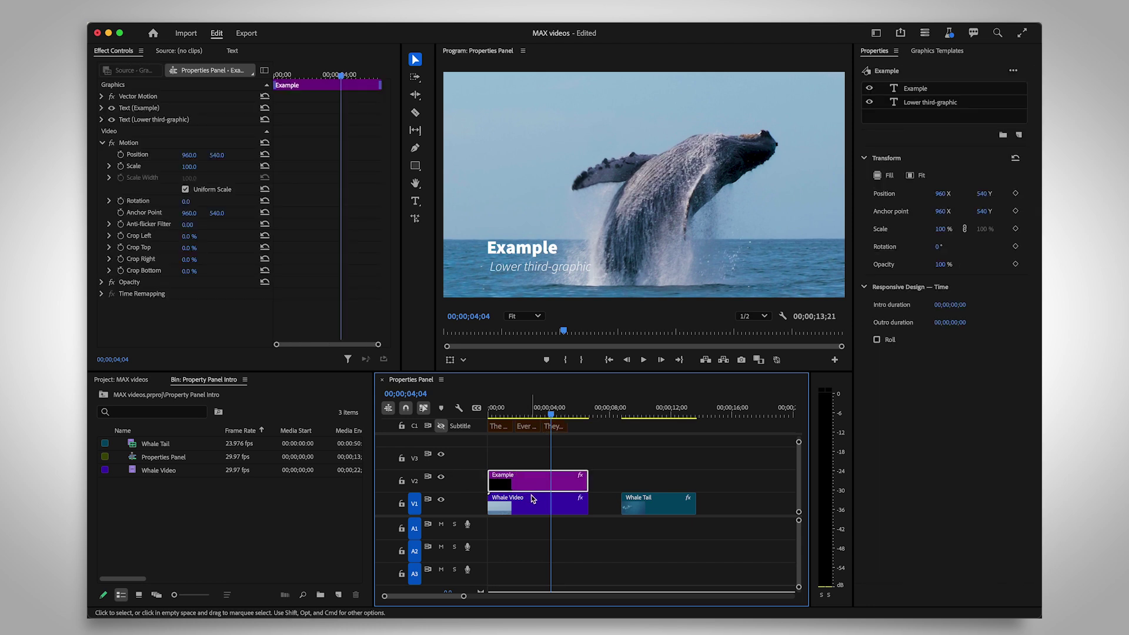
left_click(538, 511)
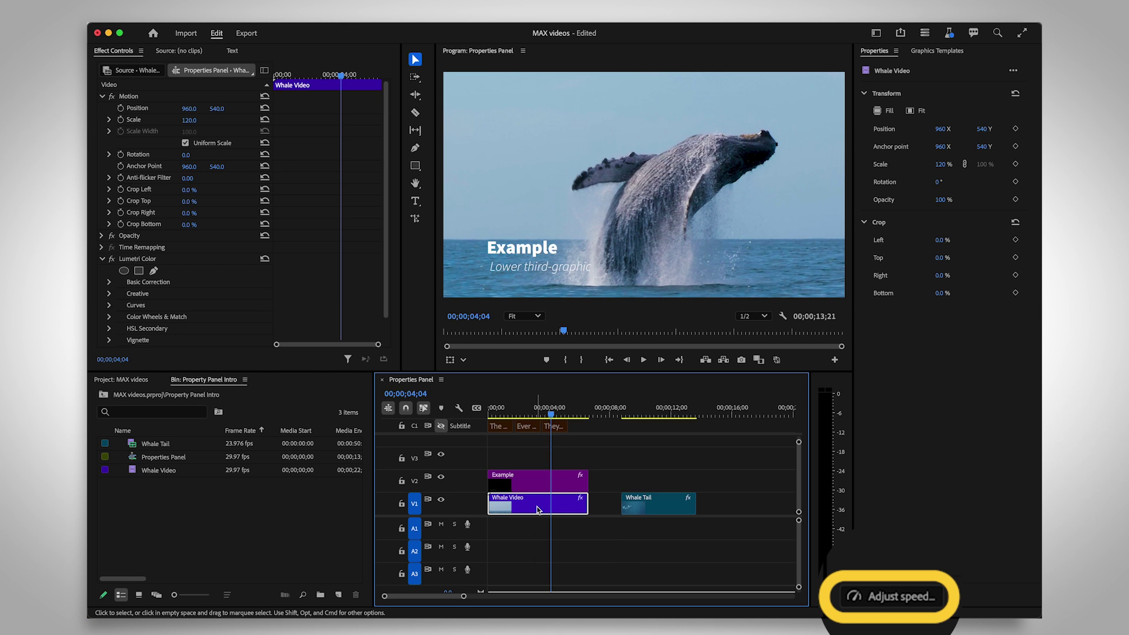
left_click(614, 489)
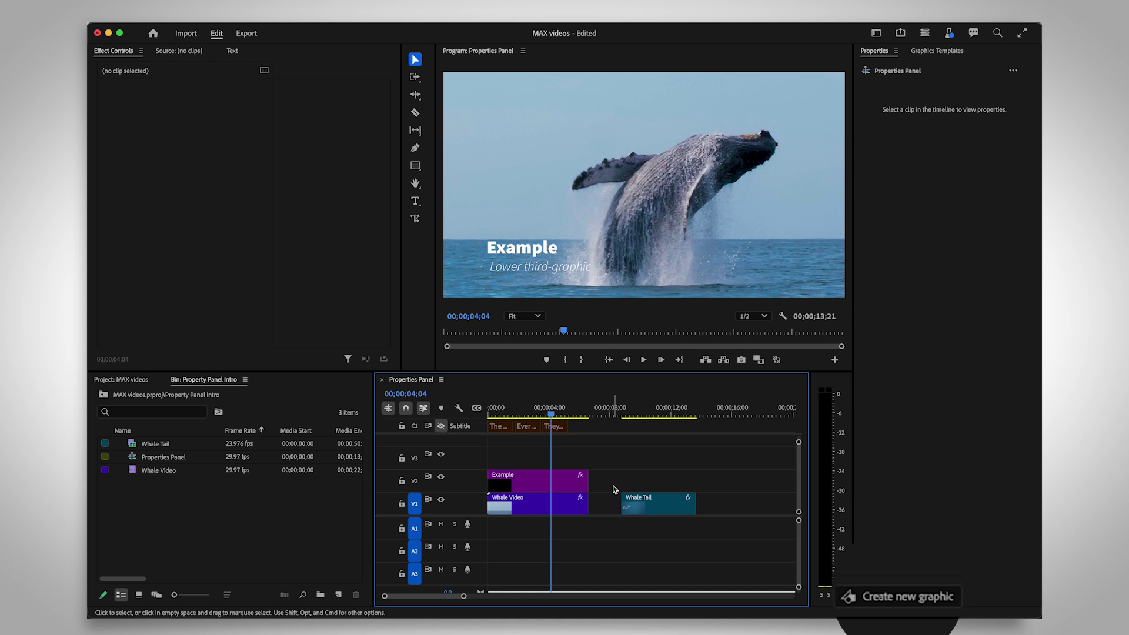
Open Browse graphics templates from the Properties panel's More menu
left_click(1017, 74)
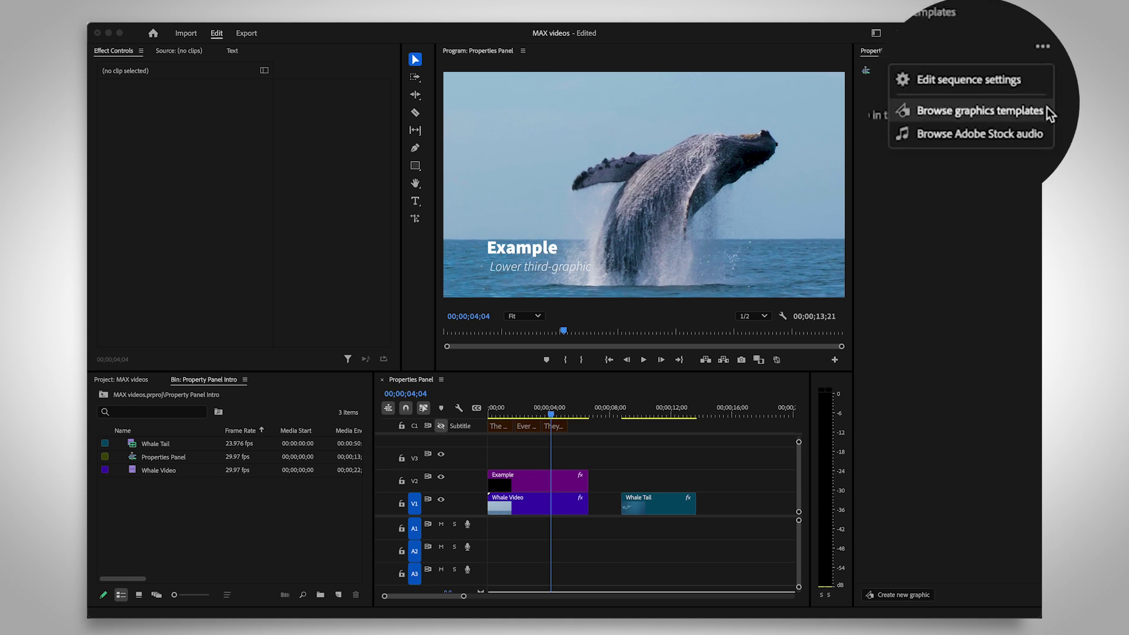
left_click(1017, 108)
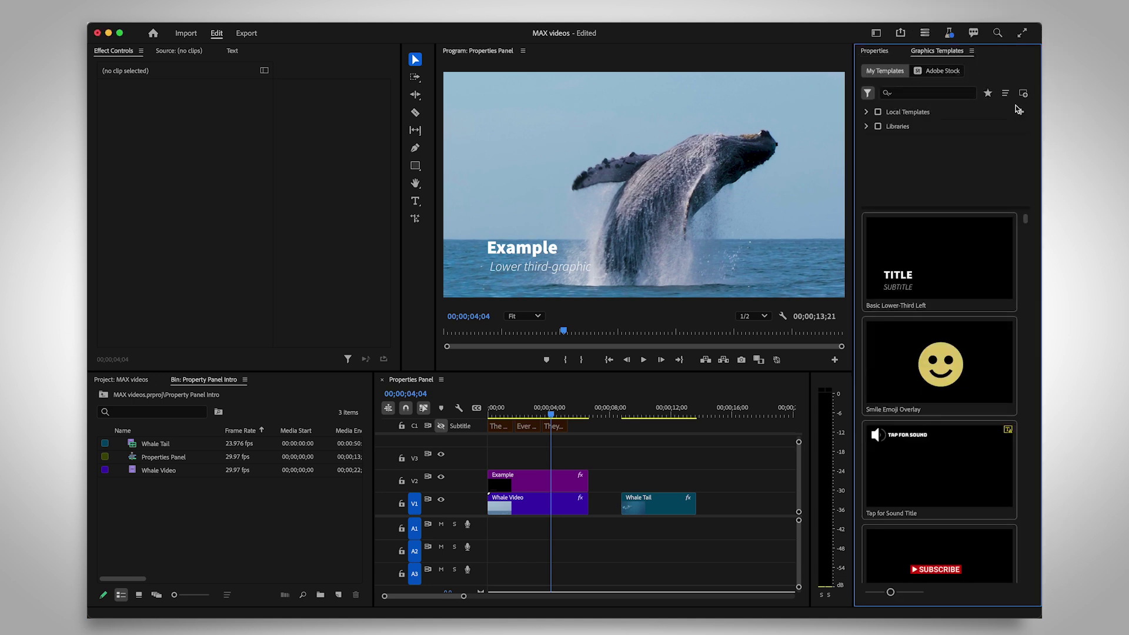
Place the Basic Lower-Third Left template on V2 above Whale Tail and select the TITLE clip
left_click_drag(938, 254, 619, 488)
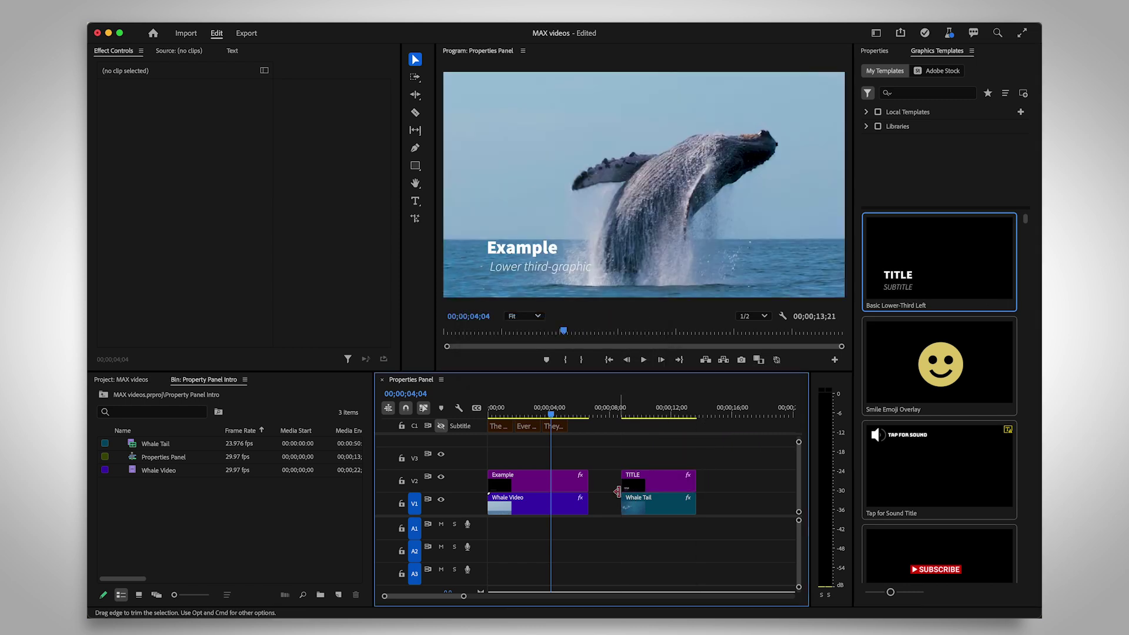
left_click(650, 487)
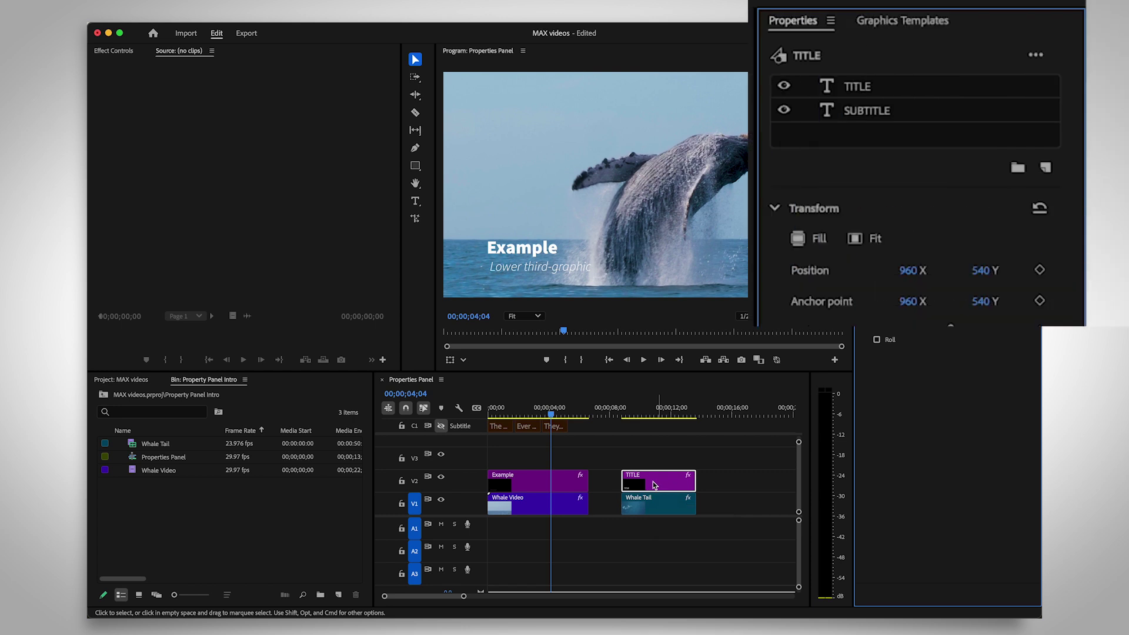
Re-enable C1 subtitles, open Add or edit captions for the They... caption, then select Whale Video
left_click(441, 425)
left_click(554, 426)
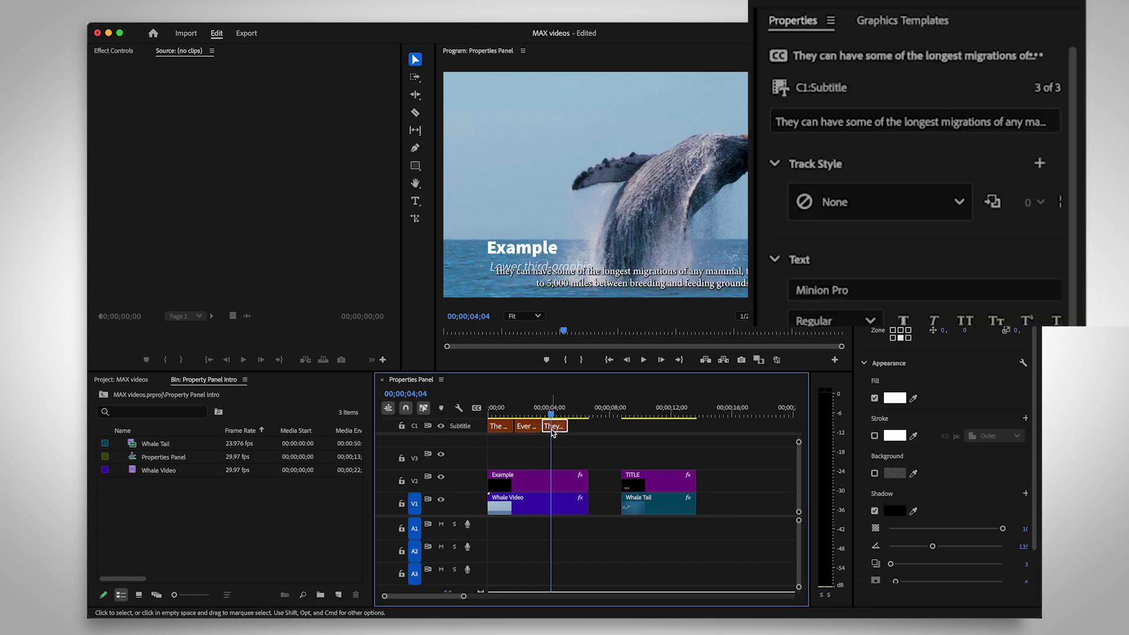
left_click(441, 476)
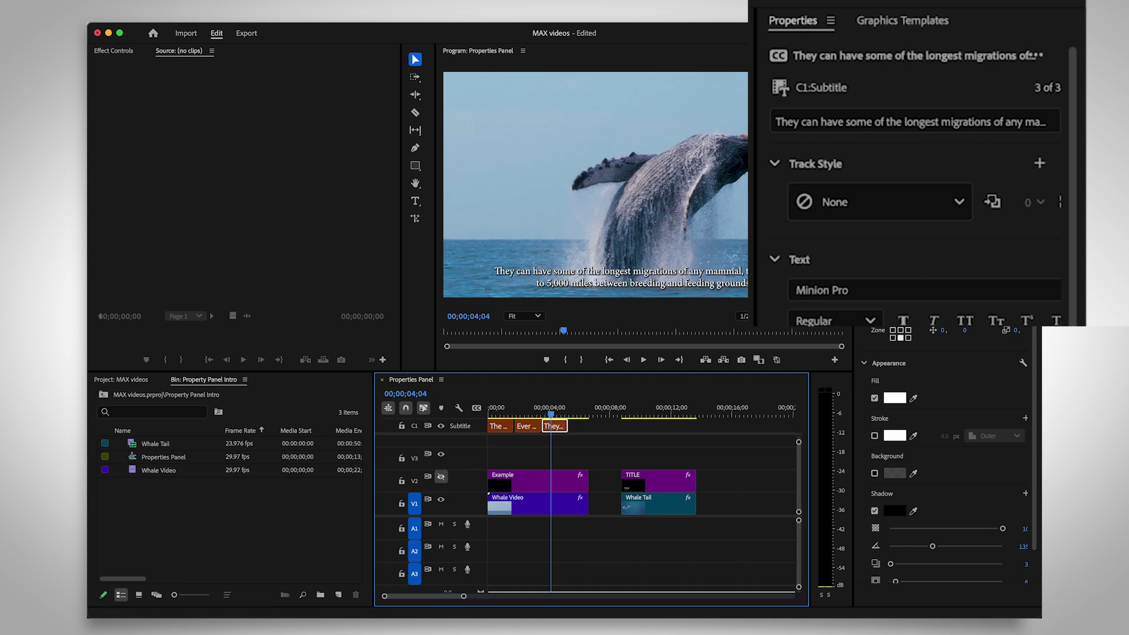
left_click(1036, 54)
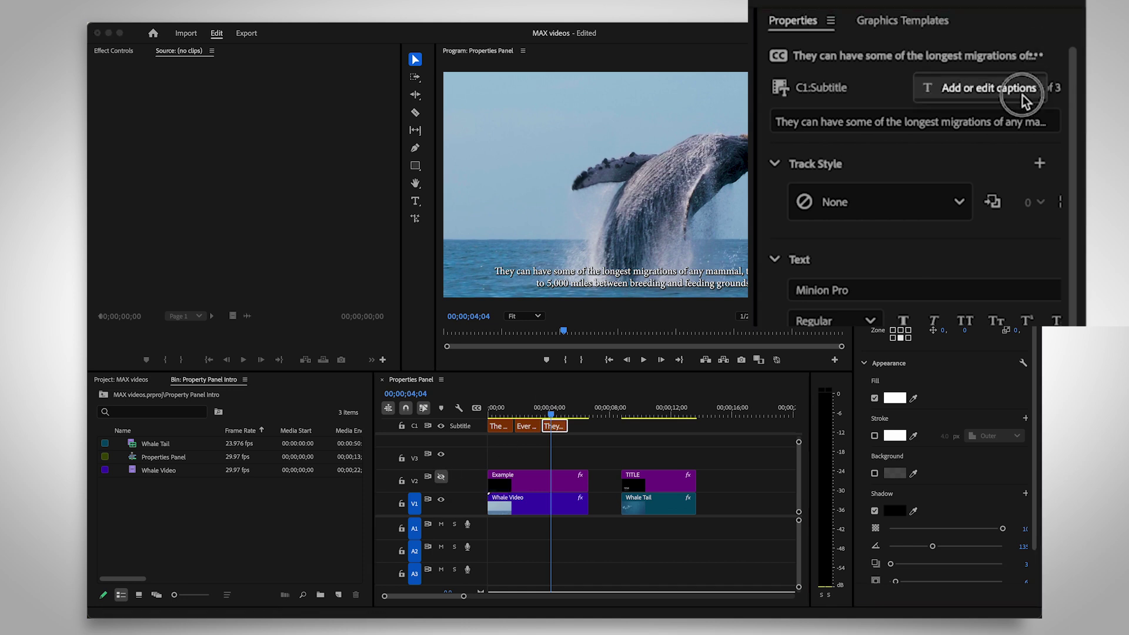
left_click(1015, 88)
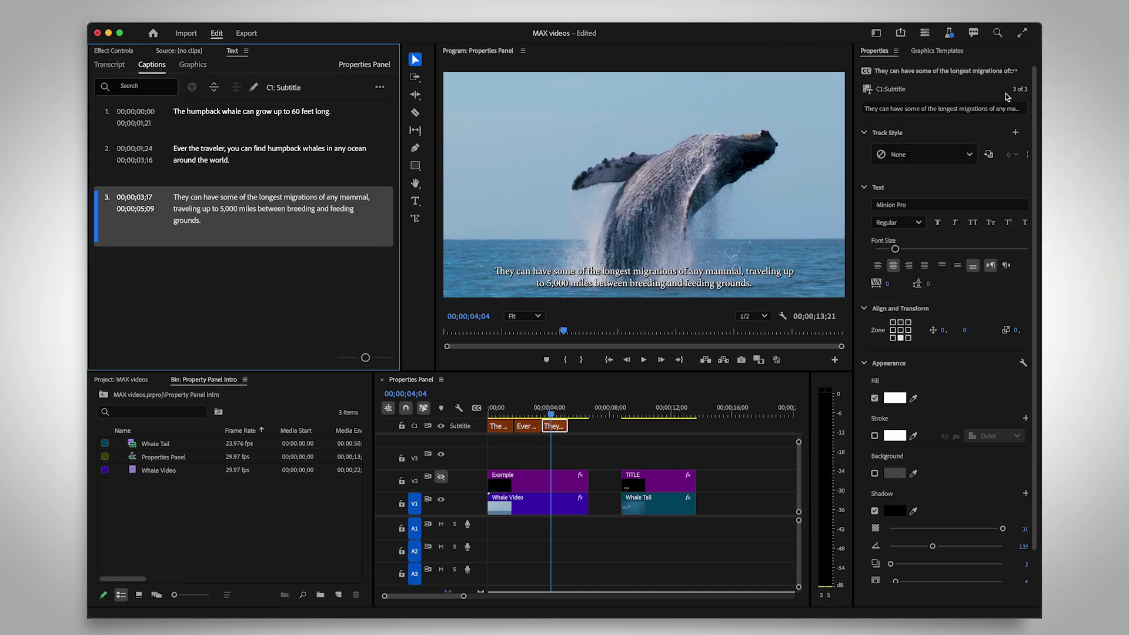
left_click(572, 504)
Select Whale Video and Whale Tail together, reset shared Scale to 100%, then raise it to 119%
left_click(649, 510, "shift")
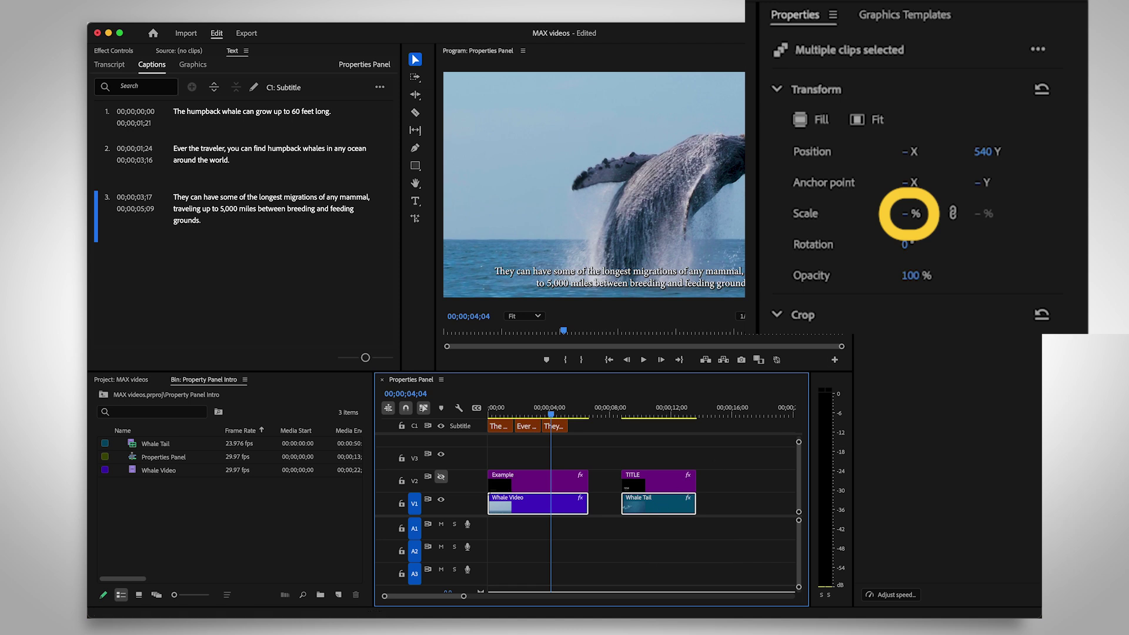
left_click(911, 214)
type("100")
key("Return")
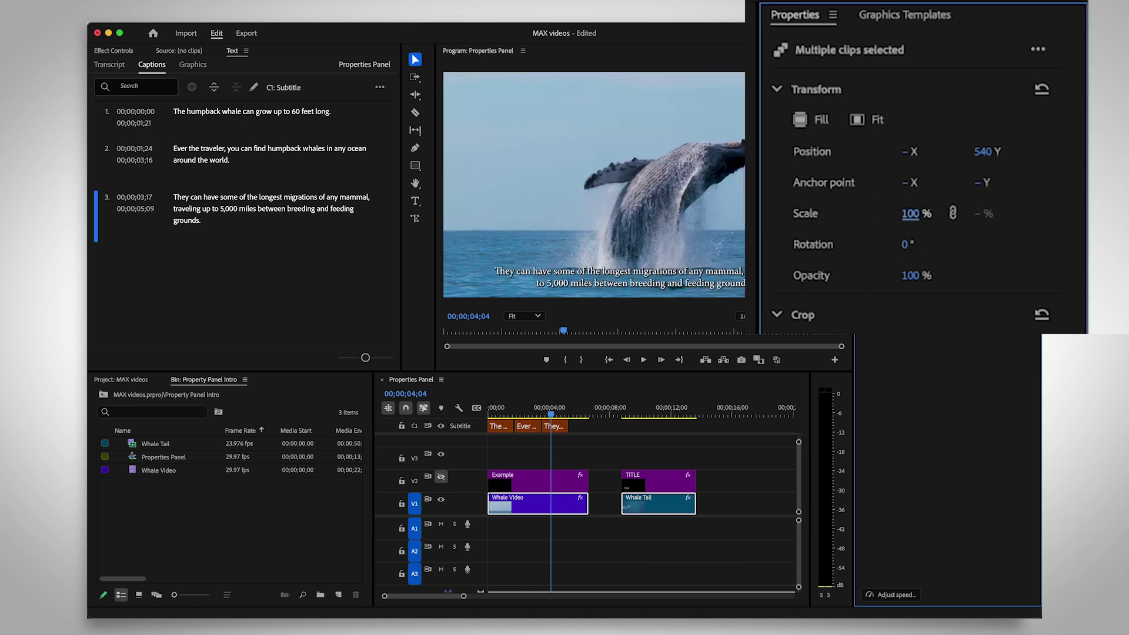
left_click_drag(910, 214, 919, 214)
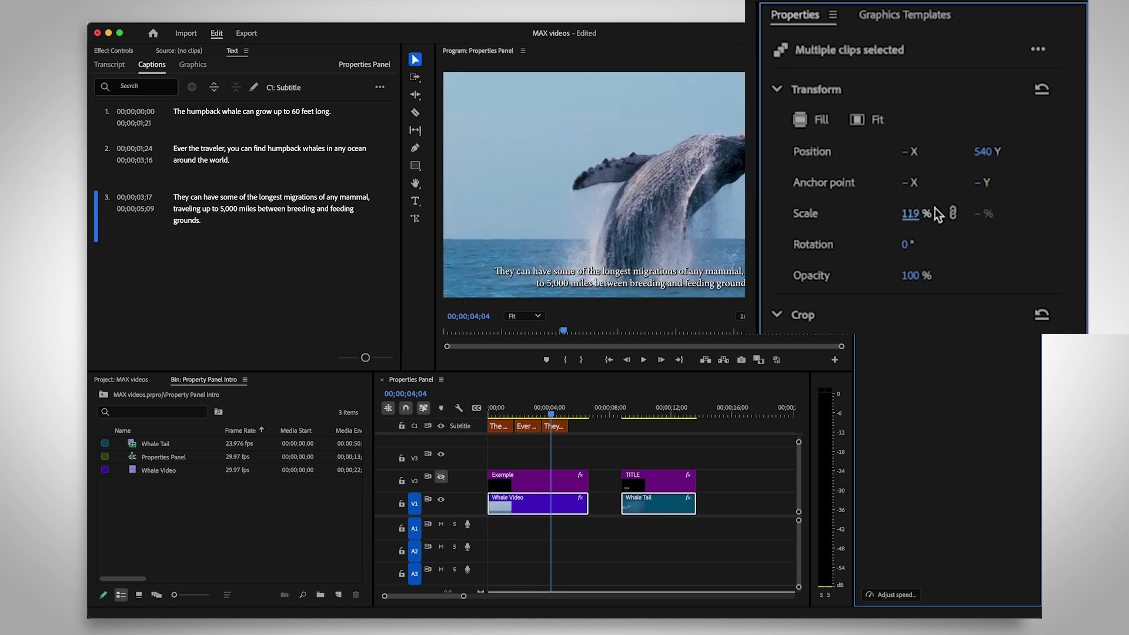
Keyframe Whale Video's Scale at 119% at the start and 200% at 00;00;06;17
left_click(491, 412)
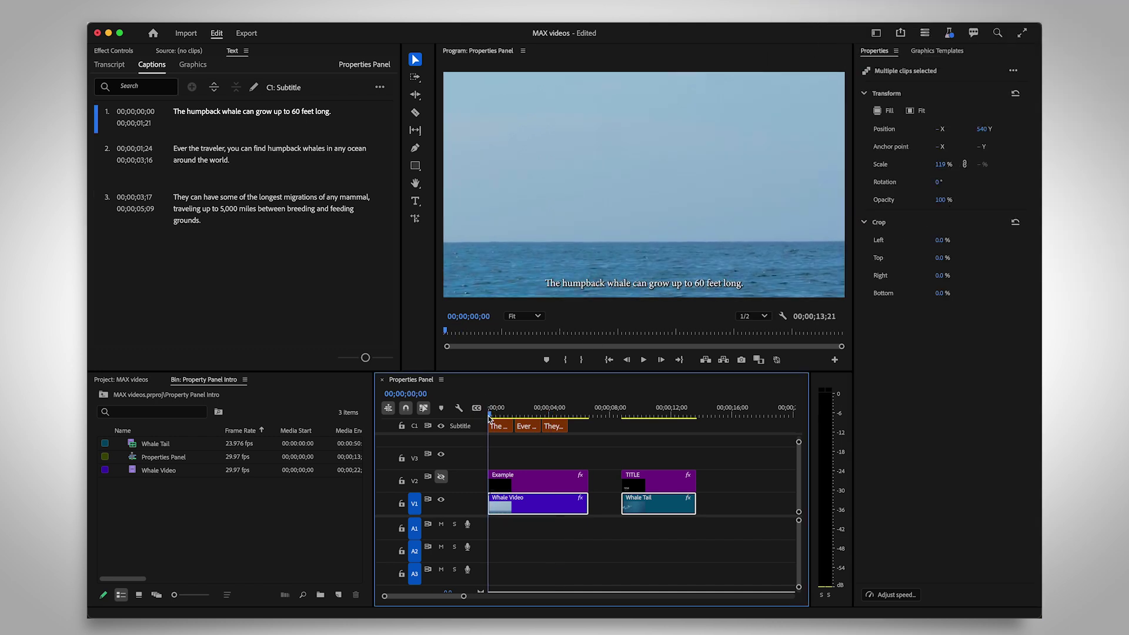
left_click(534, 525)
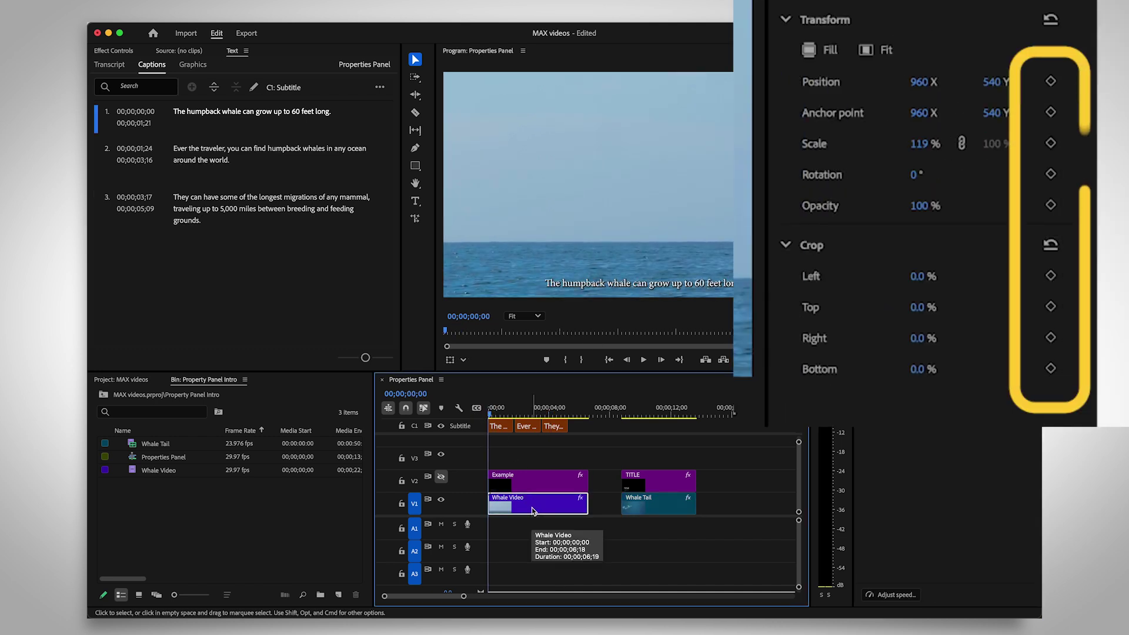
left_click(1050, 143)
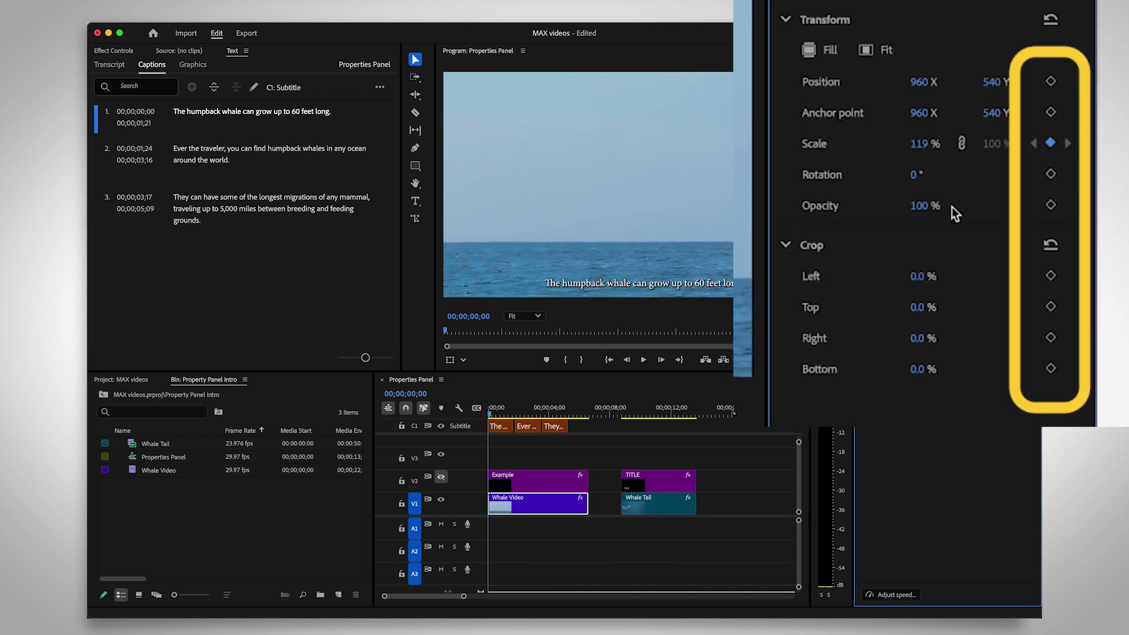
left_click(588, 410)
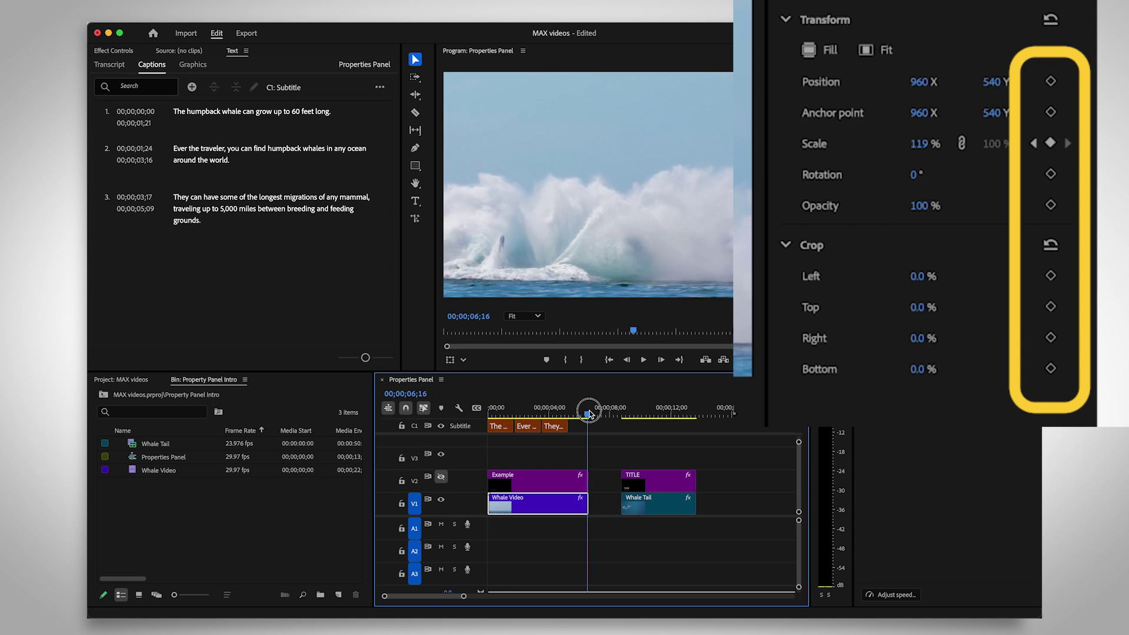
left_click(926, 144)
type("200")
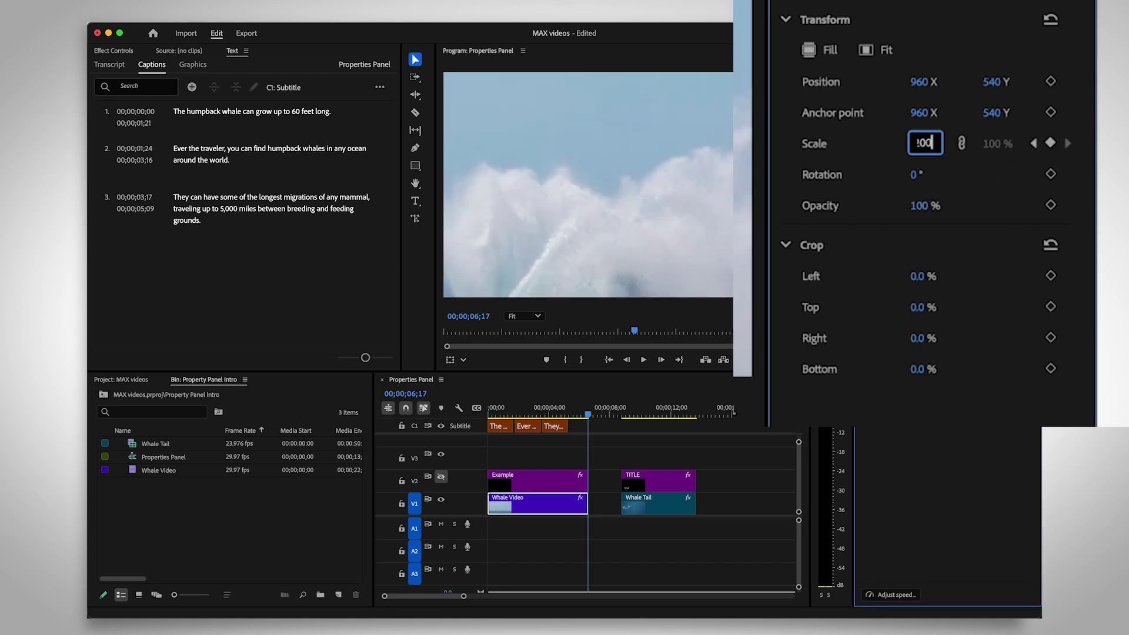
key("Return")
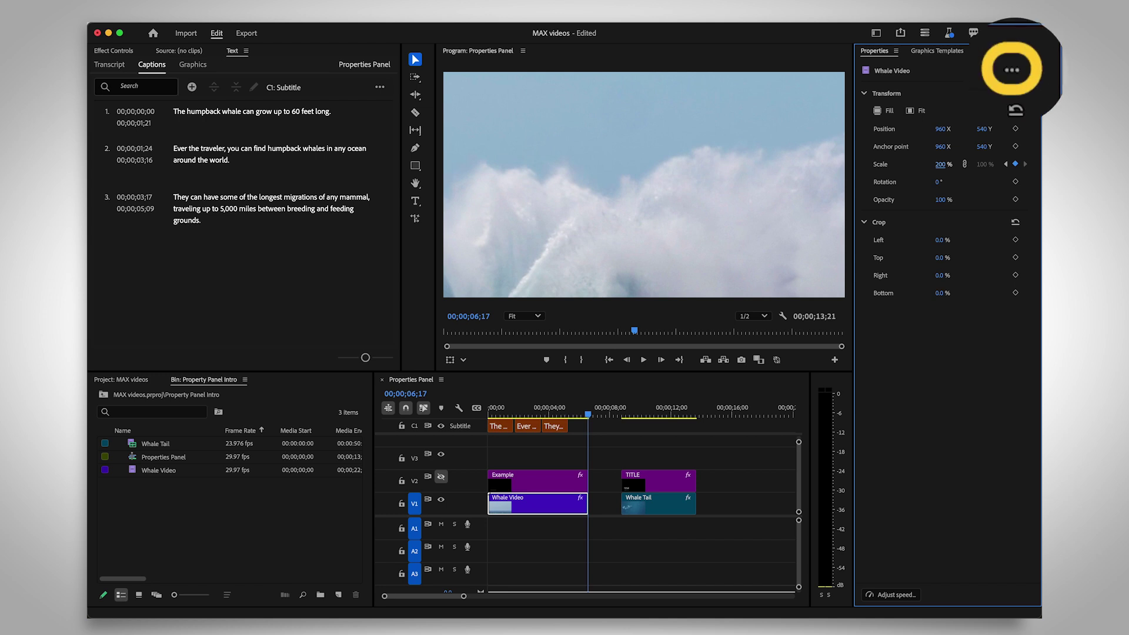
In advanced effect controls, nudge the 200% Scale keyframe slightly earlier and set it to Ease In
left_click(1015, 69)
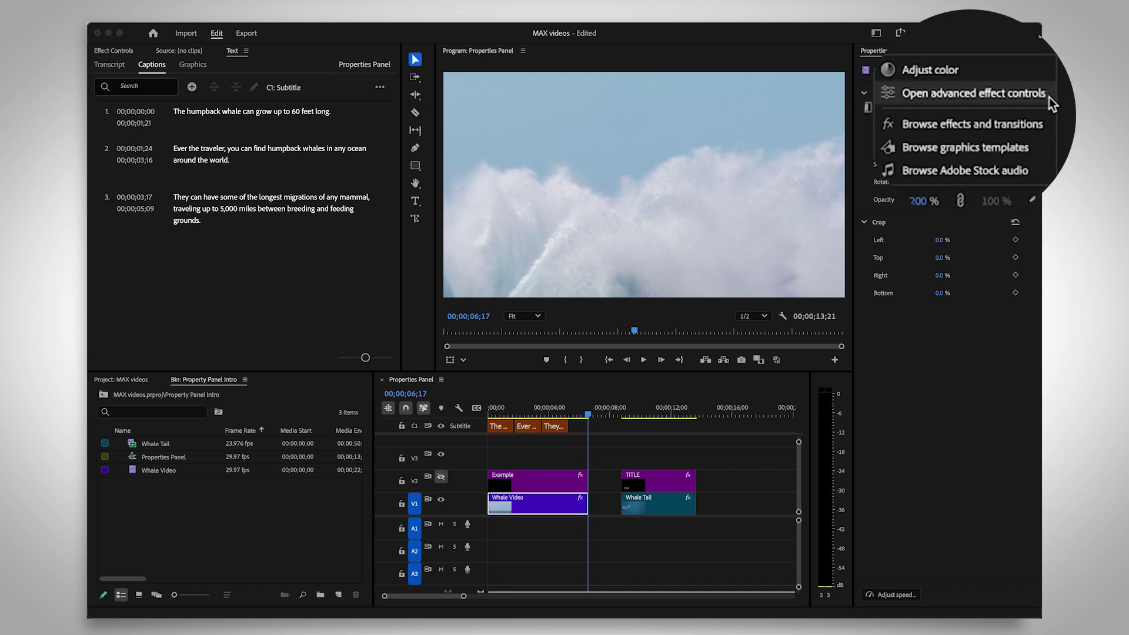
left_click(1015, 105)
left_click_drag(376, 122, 370, 119)
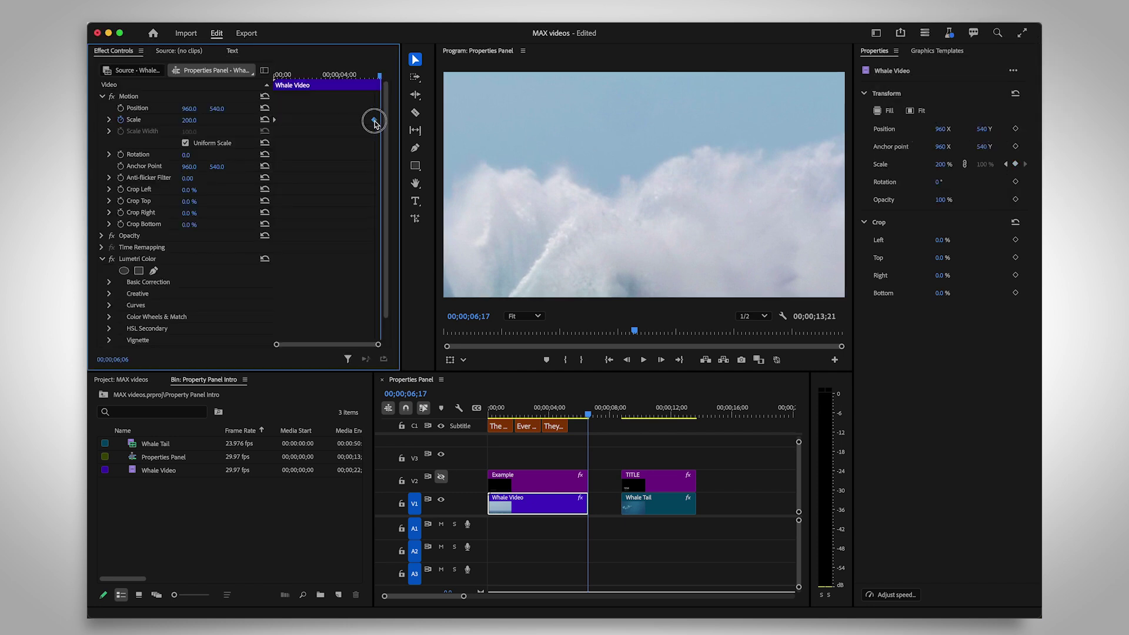
right_click(368, 121)
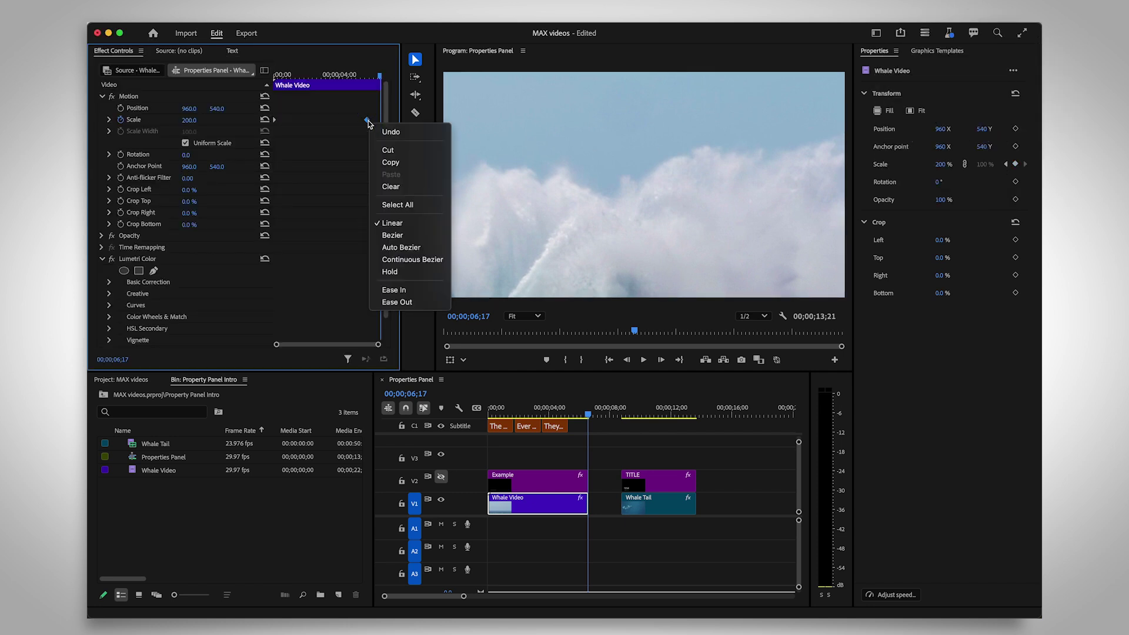
left_click(376, 290)
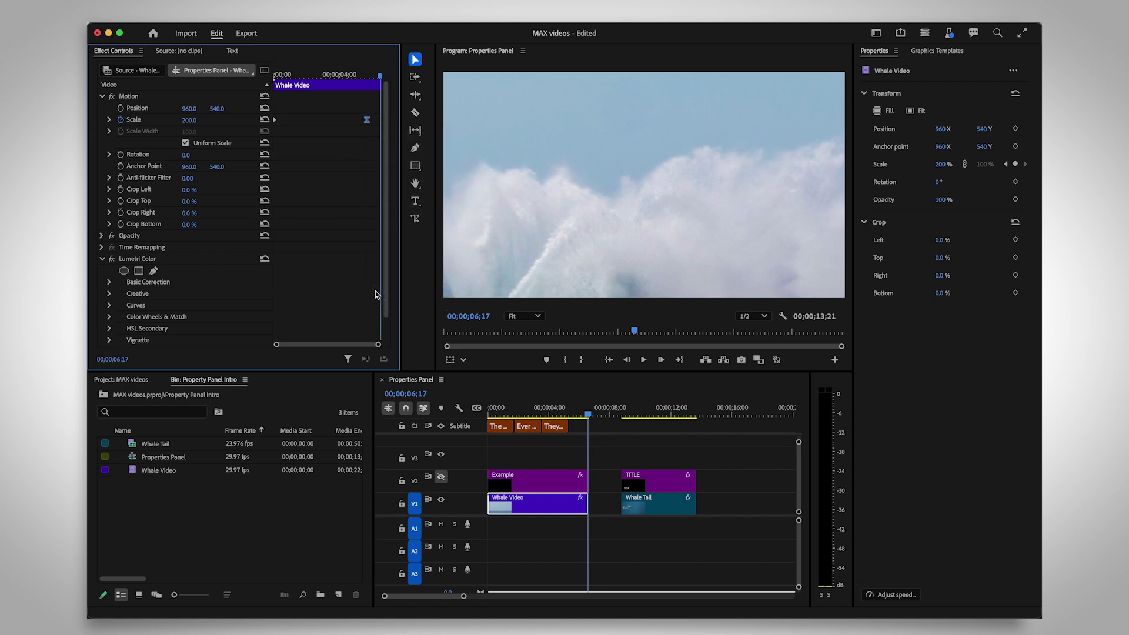